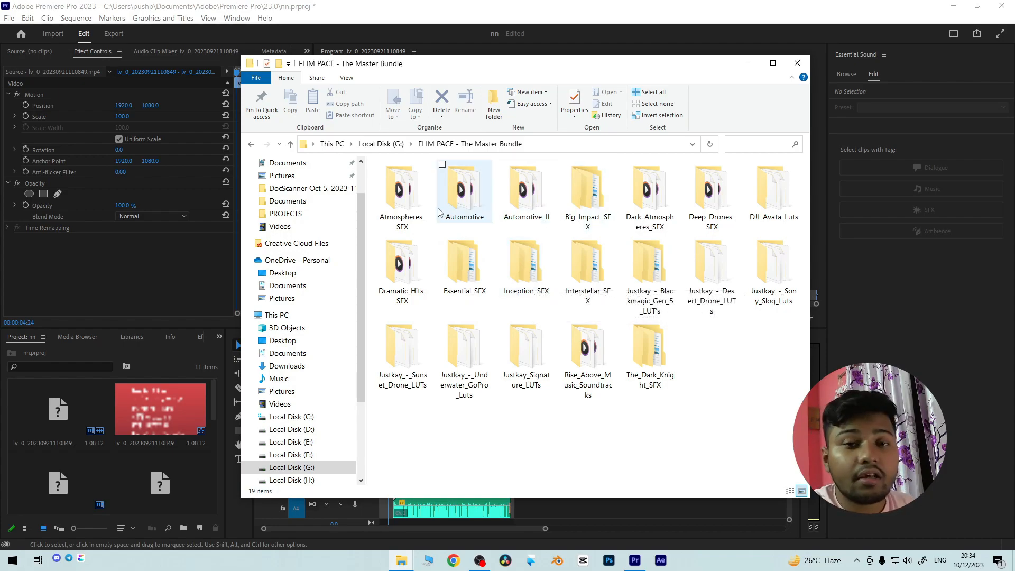
{"action": "mouse_move", "coordinate": [439, 212]}
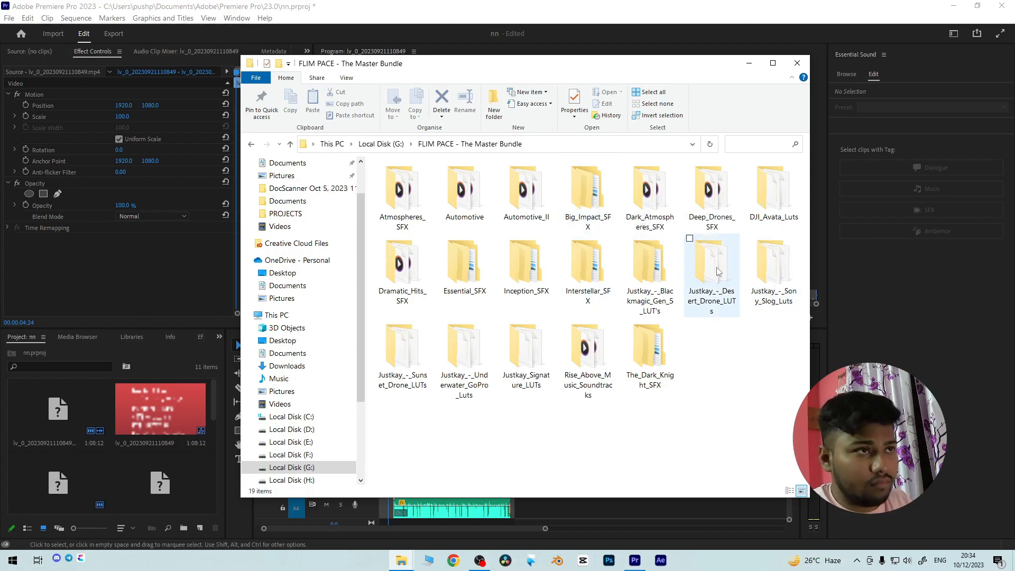
{"action": "mouse_move", "coordinate": [669, 218]}
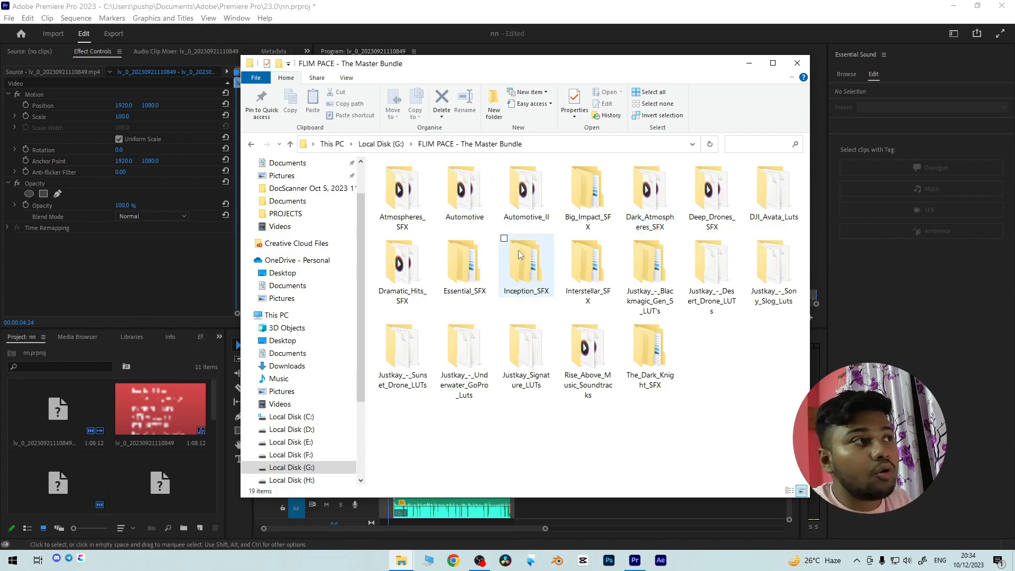
{"action": "mouse_move", "coordinate": [518, 249]}
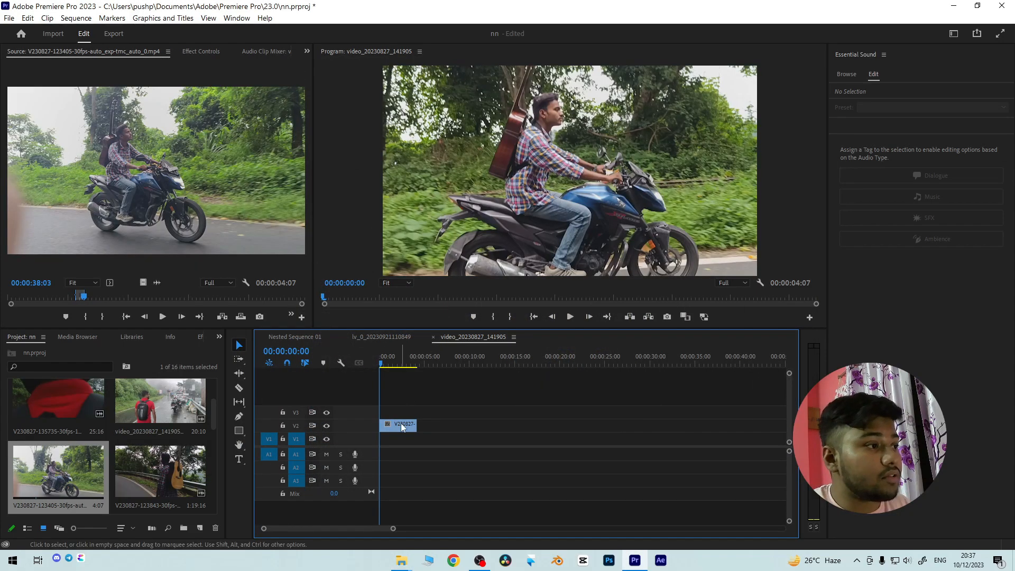
- Set the scale of the motorcycle clip in the timeline to 83.0 and preview it, returning the playhead to the start
{"action": "left_click", "coordinate": [402, 427]}
{"action": "left_click", "coordinate": [201, 51]}
{"action": "mouse_move", "coordinate": [129, 121]}
{"action": "left_mouse_down"}
{"action": "mouse_move", "coordinate": [108, 120]}
{"action": "mouse_move", "coordinate": [140, 126]}
{"action": "left_mouse_up"}
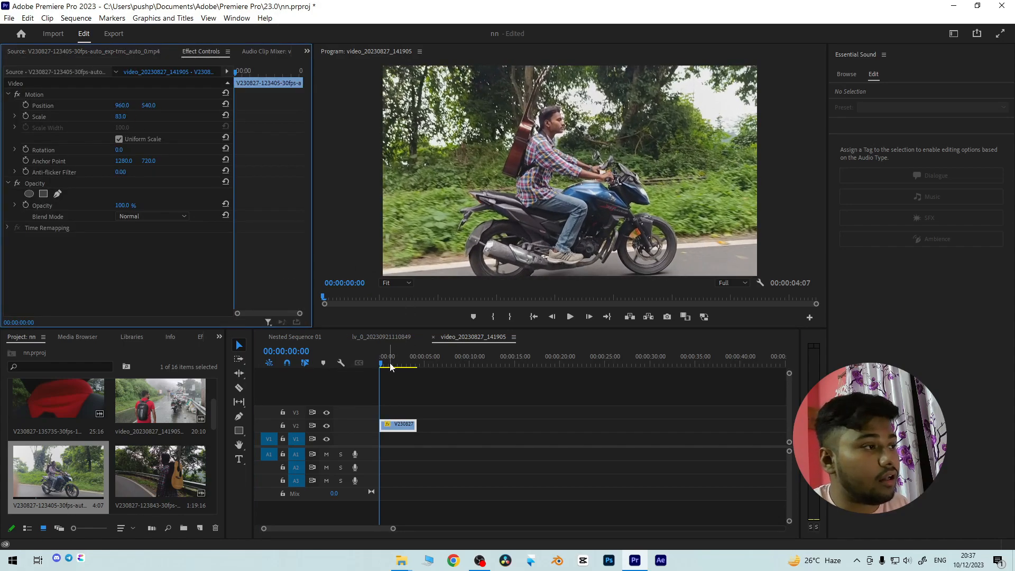
{"action": "key", "text": "space"}
{"action": "key", "text": "space"}
{"action": "left_click_drag", "start_coordinate": [399, 363], "coordinate": [367, 363]}
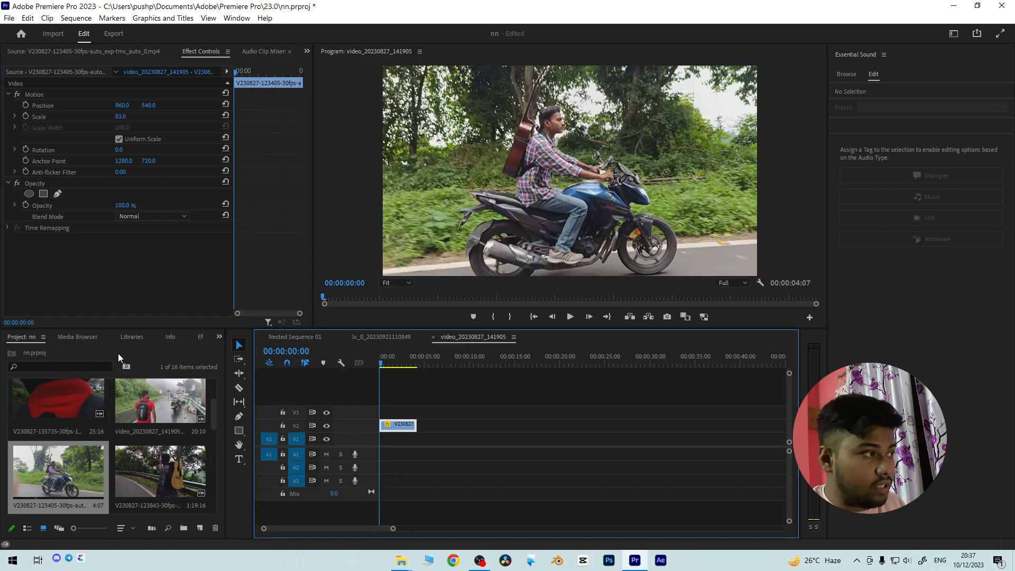
- Play 01 Vista.wav from the bundle's Atmospheres_SFX folder in File Explorer with the system volume at 38
{"action": "left_click", "coordinate": [401, 565]}
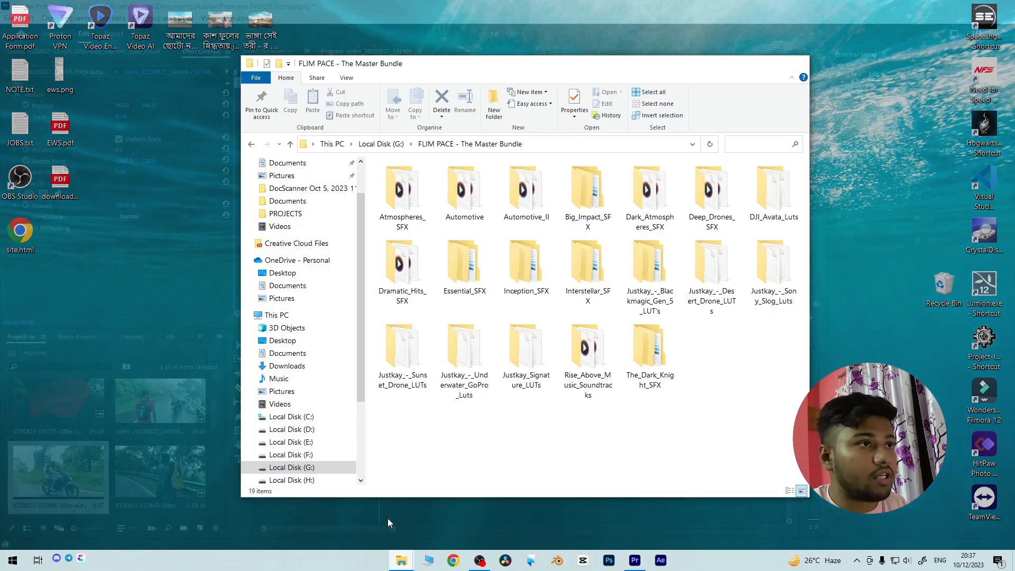
{"action": "left_click", "coordinate": [388, 518]}
{"action": "double_click", "coordinate": [403, 214]}
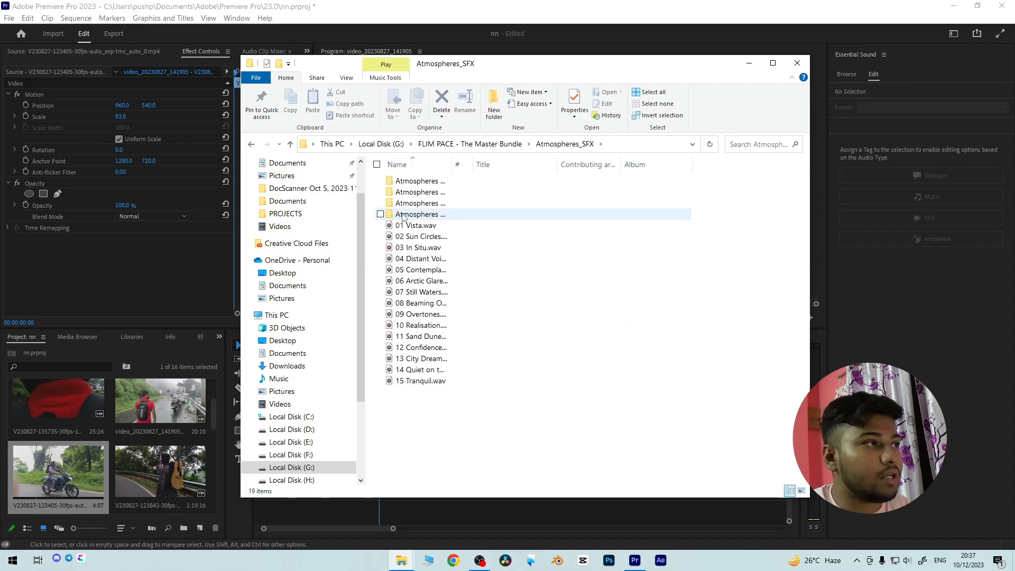
{"action": "double_click", "coordinate": [417, 225]}
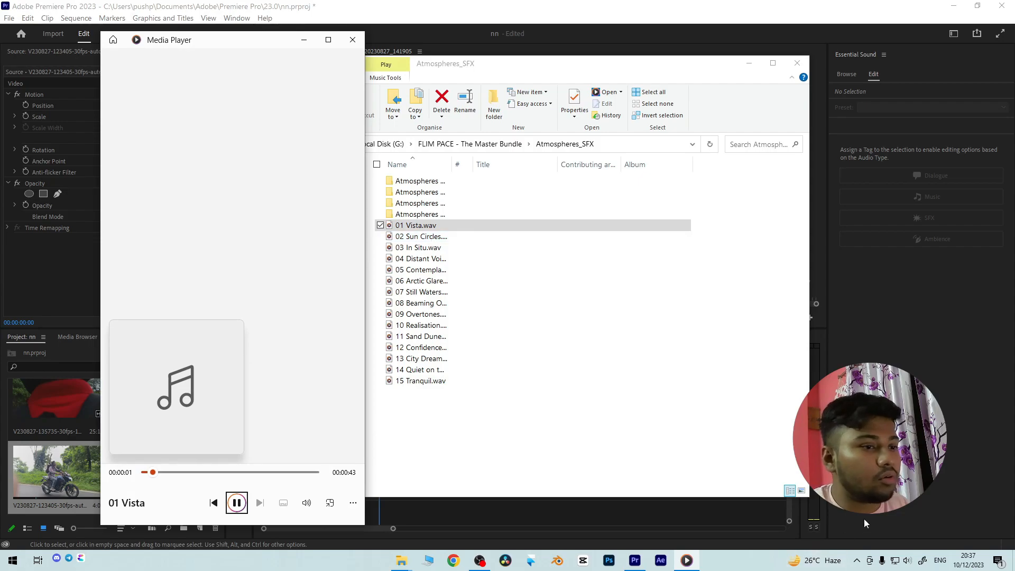
{"action": "left_click", "coordinate": [907, 561]}
{"action": "left_click", "coordinate": [897, 537]}
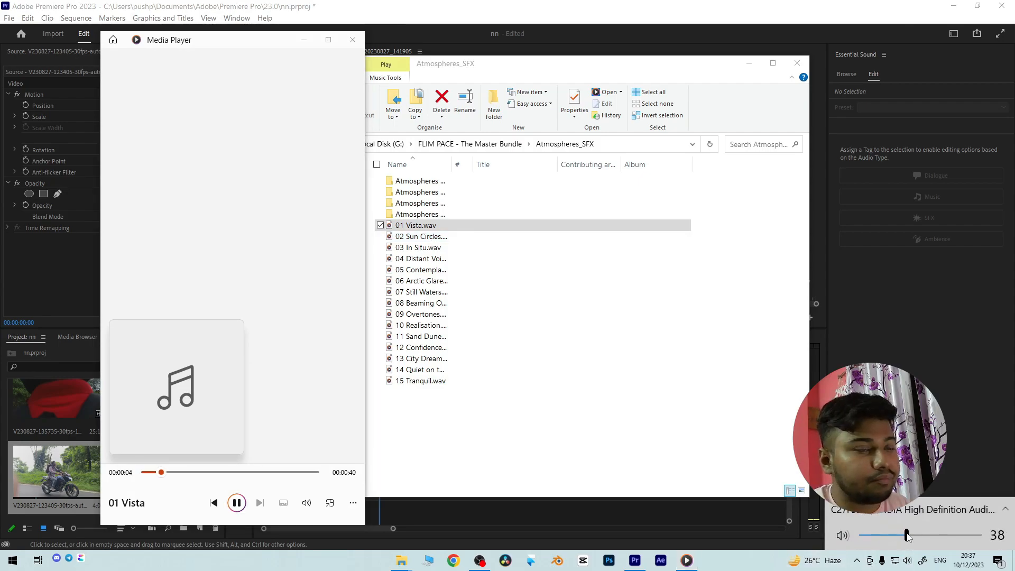
- Listen to the 02 Sun Circles, 12 Confidence and 13 City Dreams tracks, skipping ahead in the last one
{"action": "double_click", "coordinate": [426, 237]}
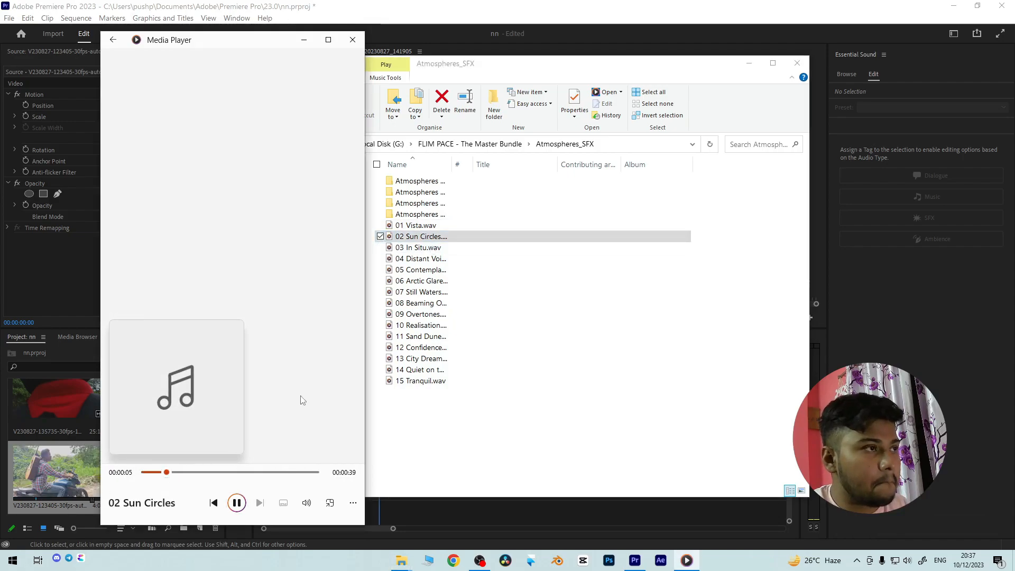
{"action": "left_click", "coordinate": [428, 287]}
{"action": "double_click", "coordinate": [426, 348]}
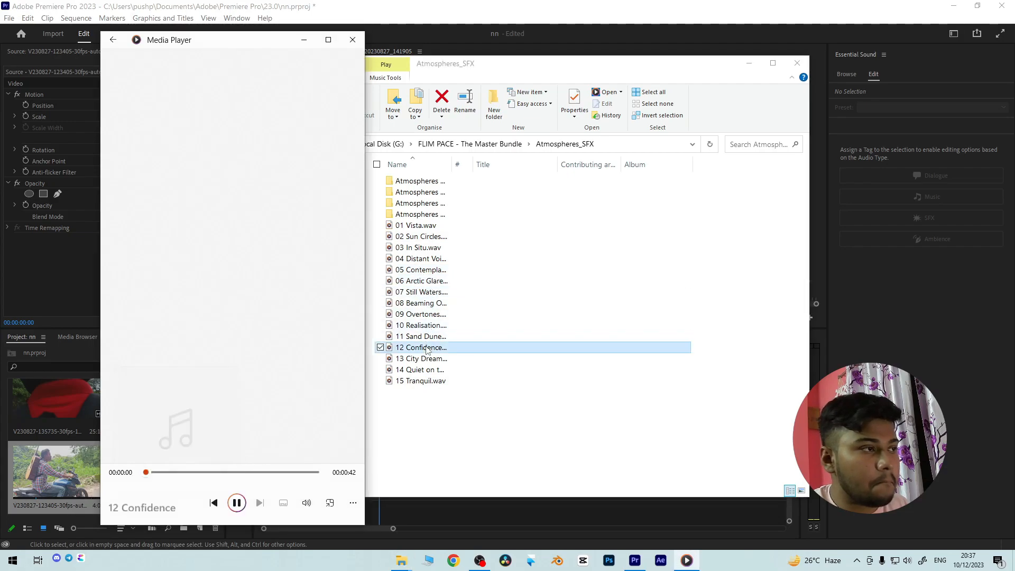
{"action": "double_click", "coordinate": [427, 359]}
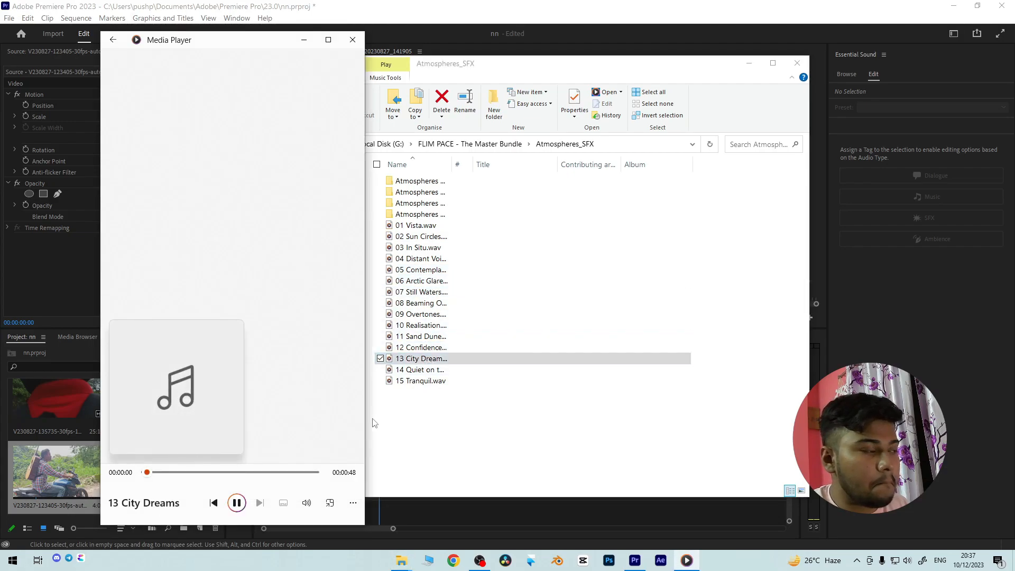
{"action": "left_click", "coordinate": [178, 473]}
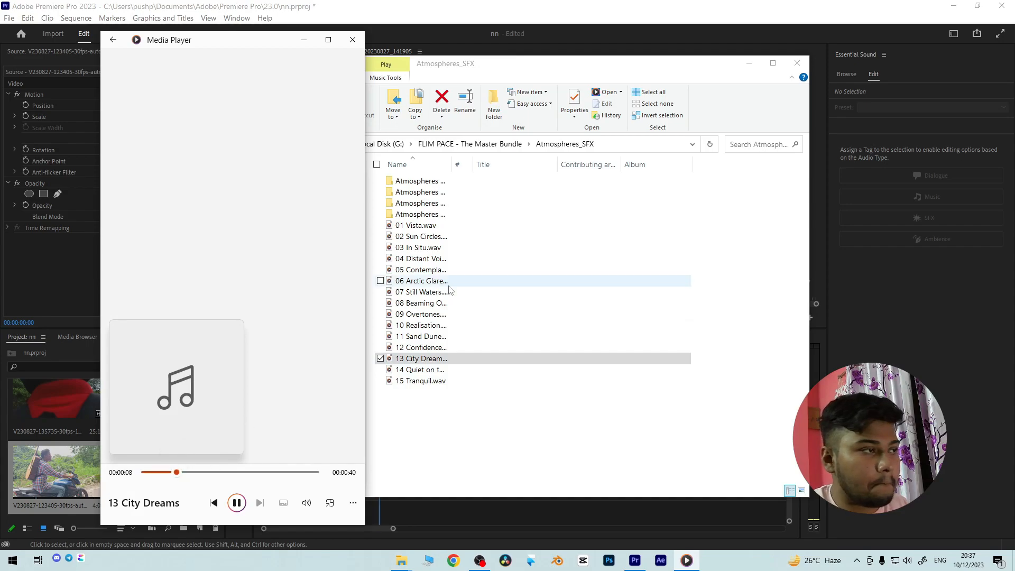
- Listen to 15 Tranquil and track 14, skipping ahead in each, and close the media player
{"action": "left_click", "coordinate": [418, 381]}
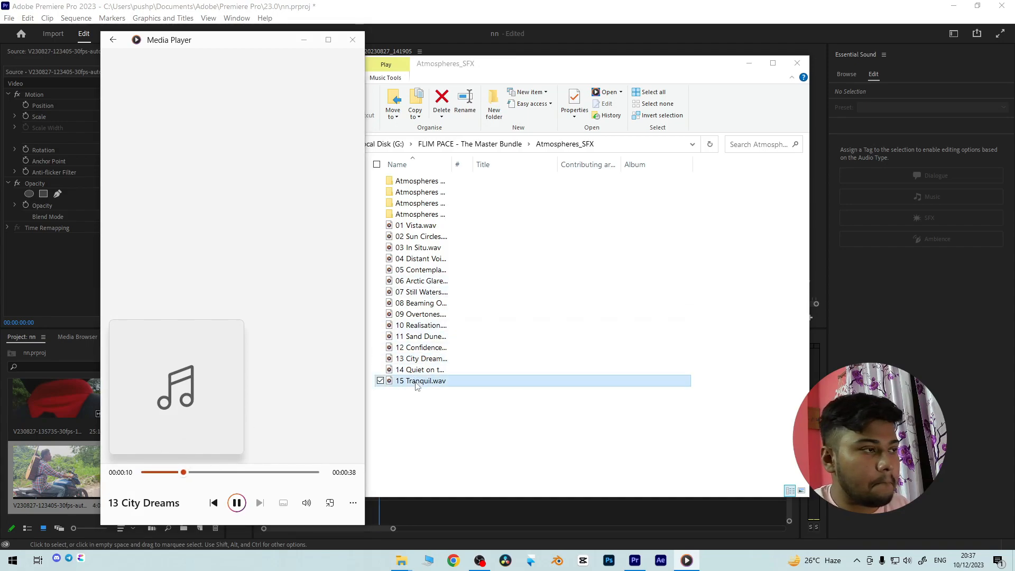
{"action": "double_click", "coordinate": [417, 381]}
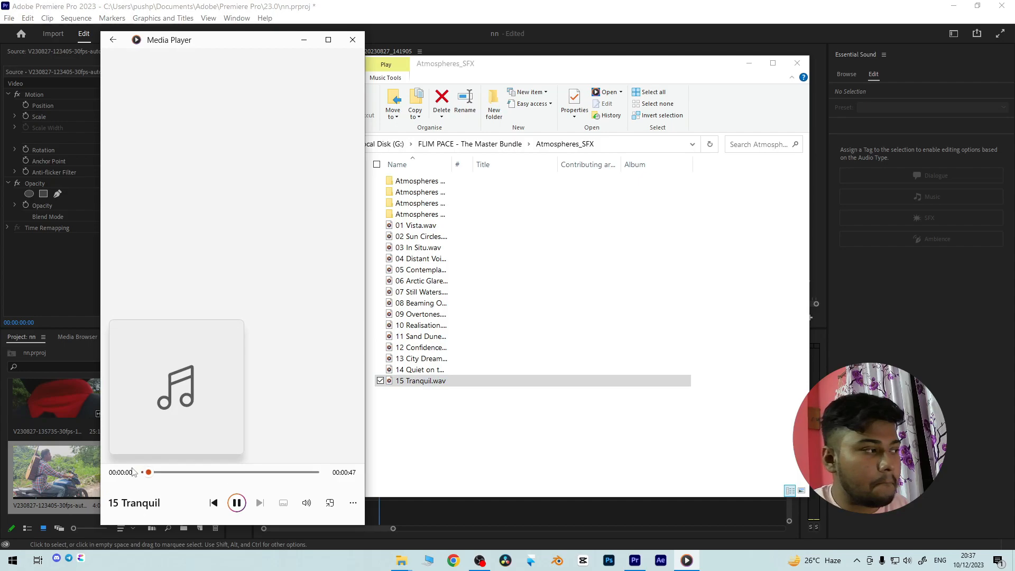
{"action": "left_click", "coordinate": [167, 472]}
{"action": "double_click", "coordinate": [418, 370]}
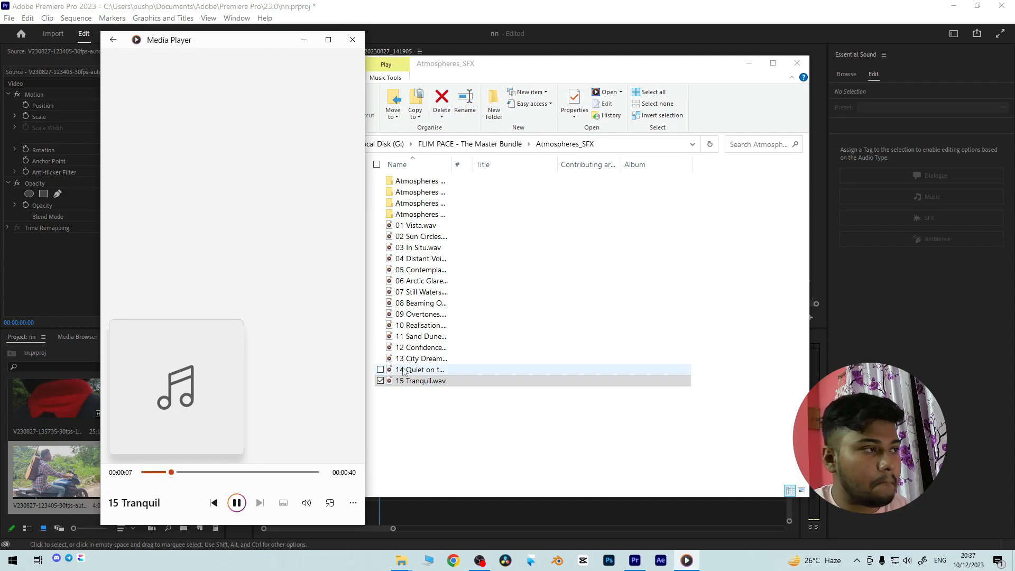
{"action": "left_click", "coordinate": [169, 472]}
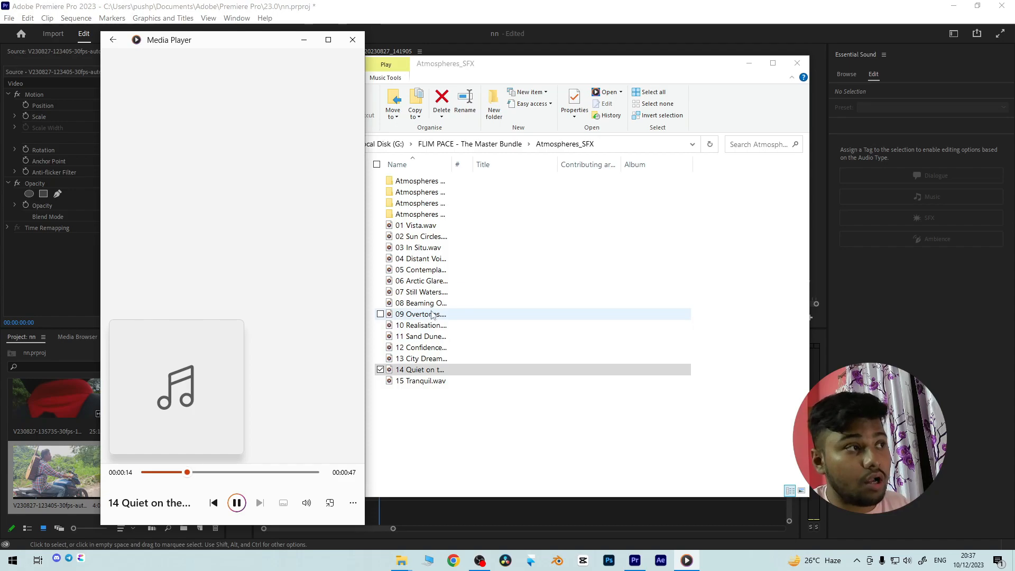
{"action": "left_click", "coordinate": [353, 39]}
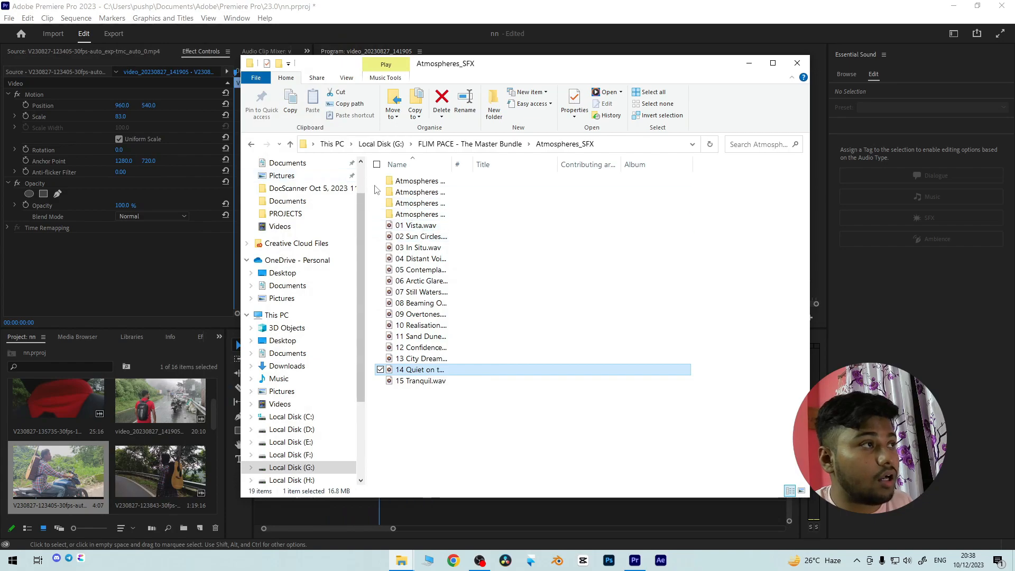
- Look through the Atmospheres - Air subfolder and return to the FLIM PACE - The Master Bundle folder
{"action": "double_click", "coordinate": [409, 181]}
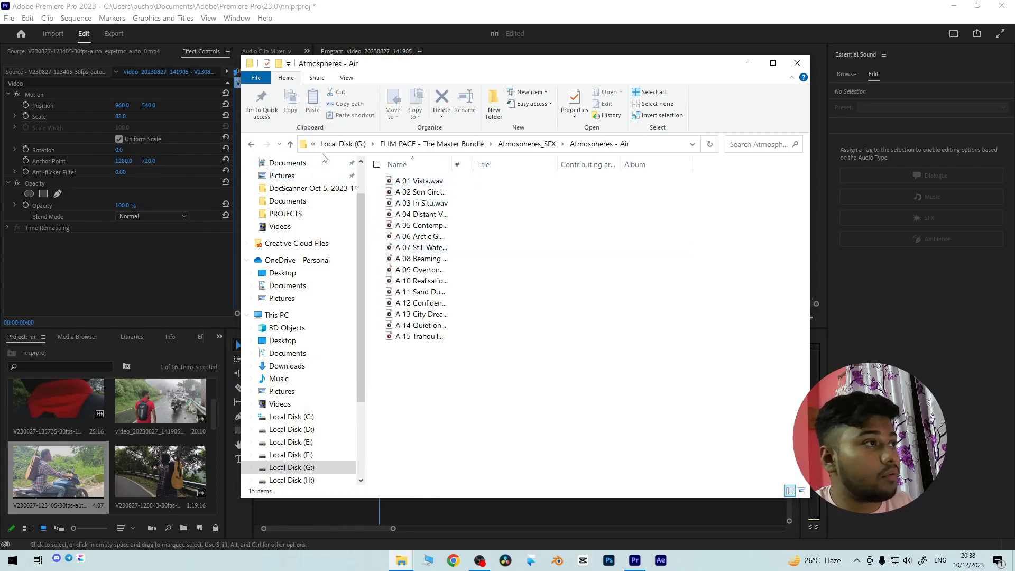
{"action": "left_click", "coordinate": [290, 145]}
{"action": "left_click", "coordinate": [290, 144]}
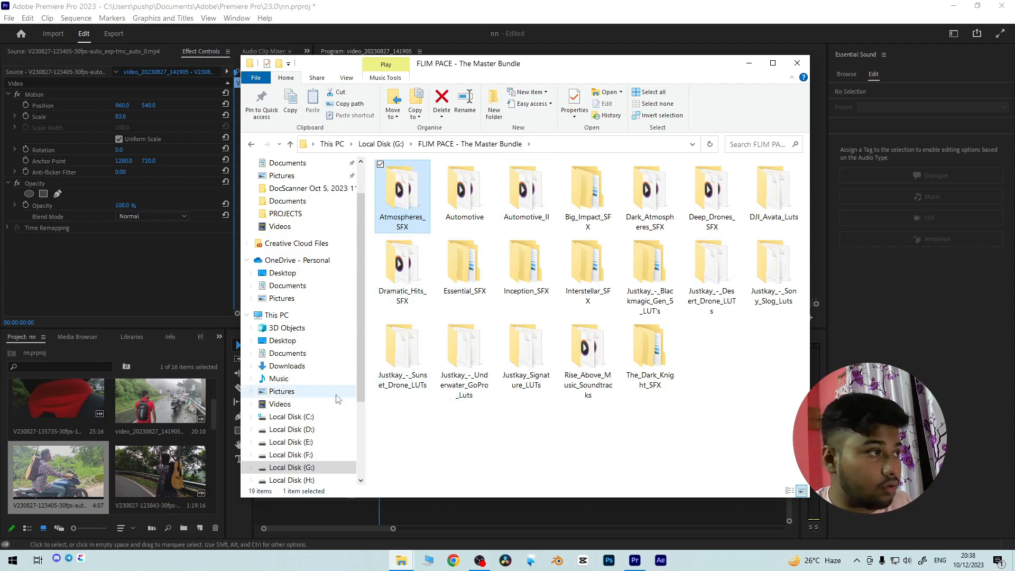
- Open the Music folder from This PC in a separate File Explorer window
{"action": "left_click", "coordinate": [421, 562]}
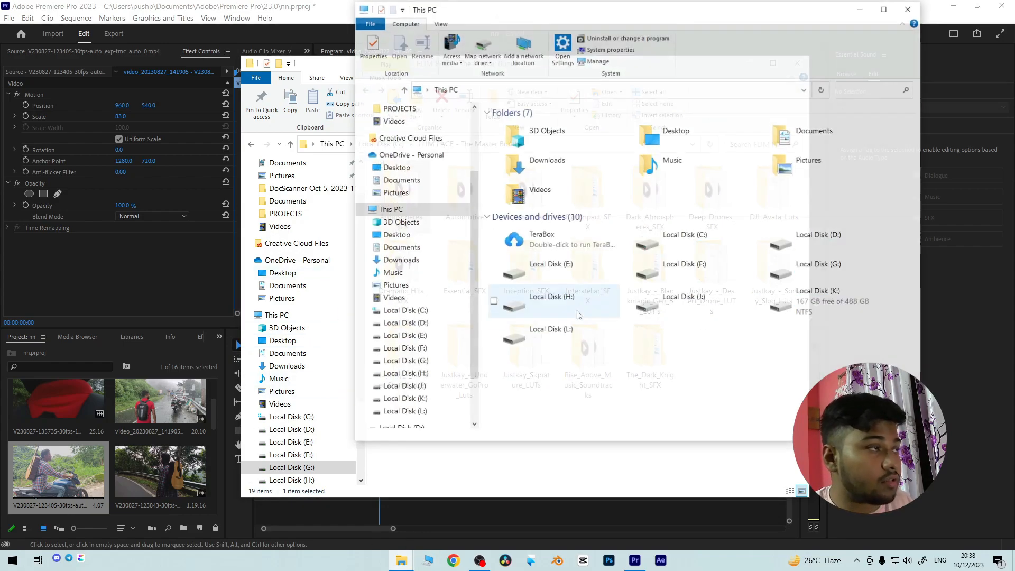
{"action": "double_click", "coordinate": [675, 160]}
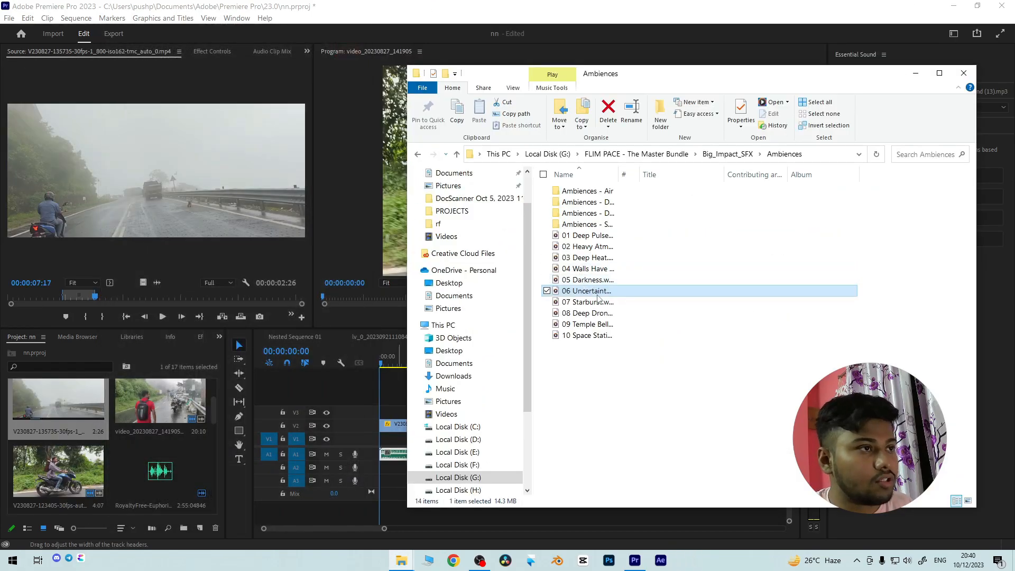
- Add 06 Uncertainty.wav from the Ambiences folder to audio track A2 at the sequence start and play the sequence in Premiere Pro
{"action": "left_click_drag", "start_coordinate": [599, 299], "coordinate": [384, 469]}
{"action": "left_click", "coordinate": [916, 73]}
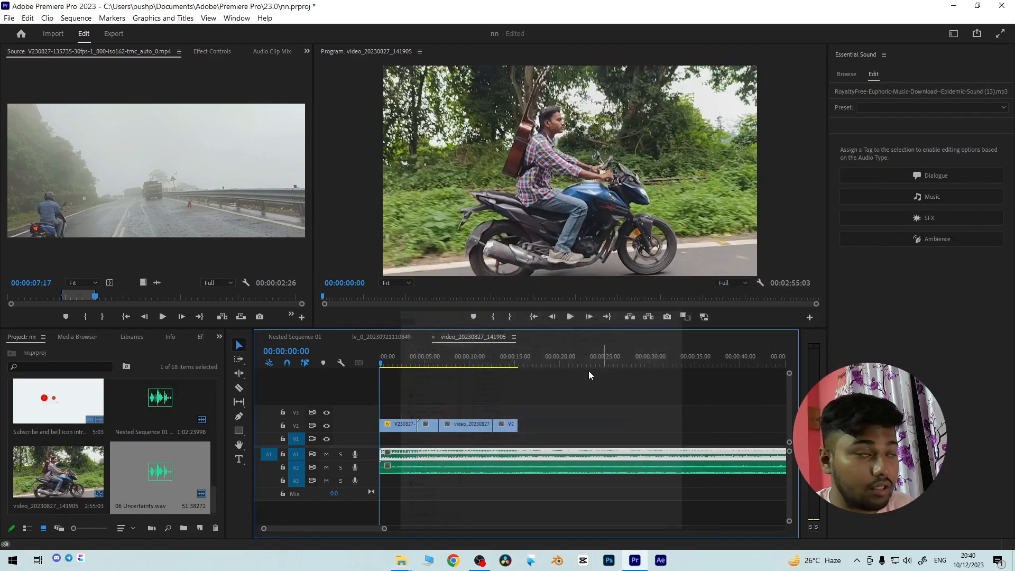
{"action": "key", "text": "space"}
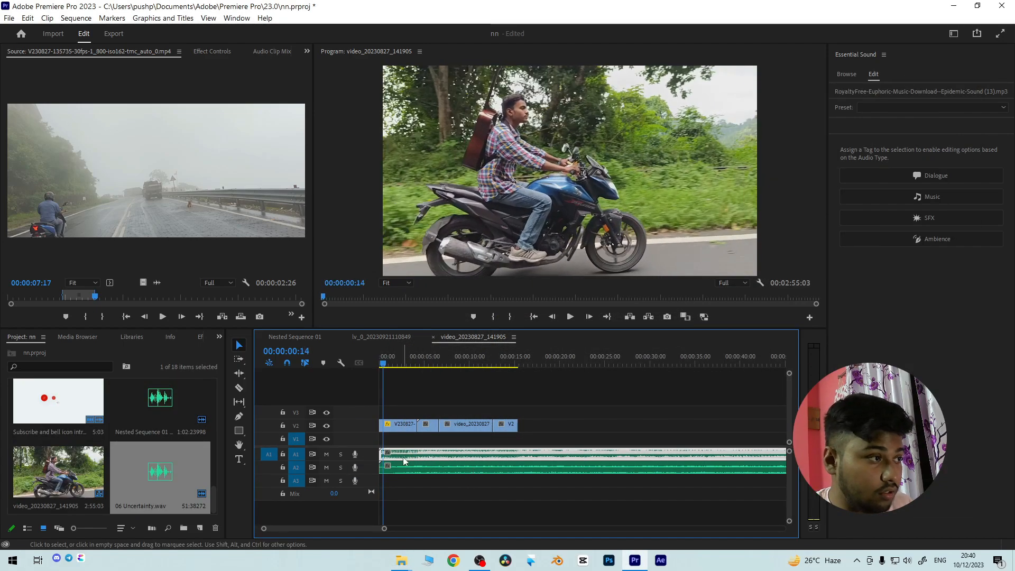
- Turn off level keyframing for the RoyaltyFree-Euphoric music clip on A1 and lower its volume level to -13.4 dB
{"action": "left_click_drag", "start_coordinate": [385, 529], "coordinate": [349, 529]}
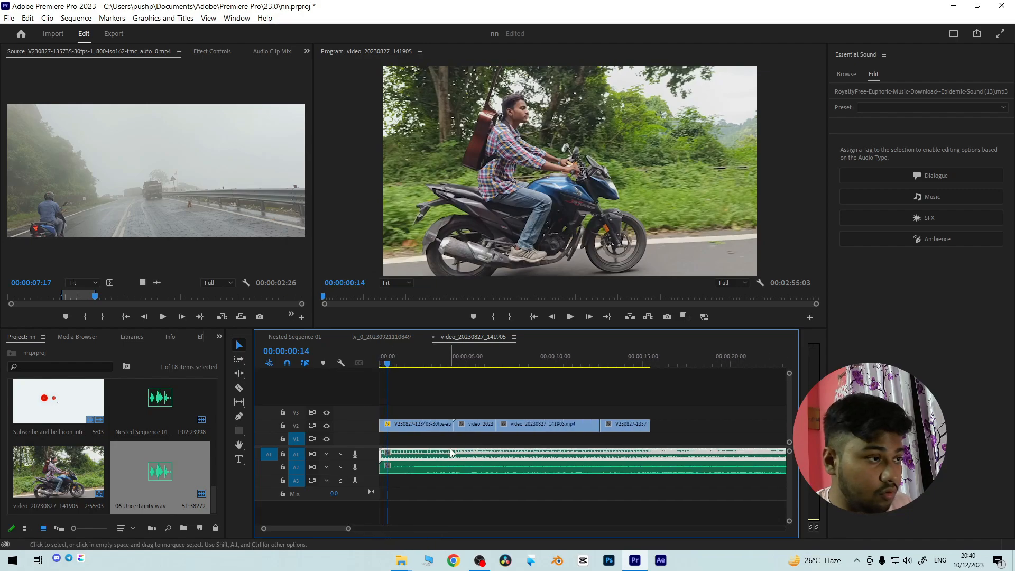
{"action": "left_click", "coordinate": [210, 52]}
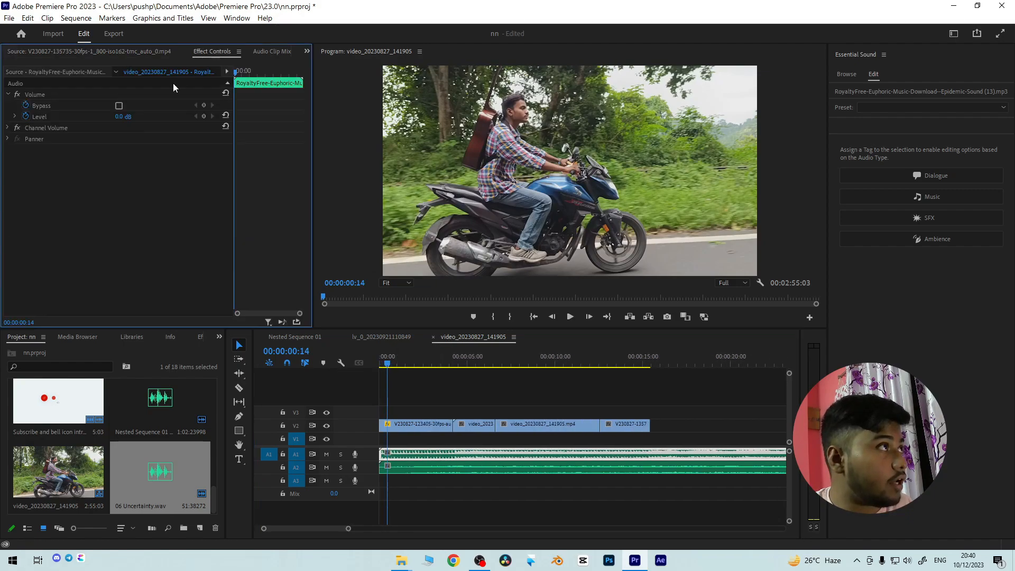
{"action": "left_click", "coordinate": [26, 116]}
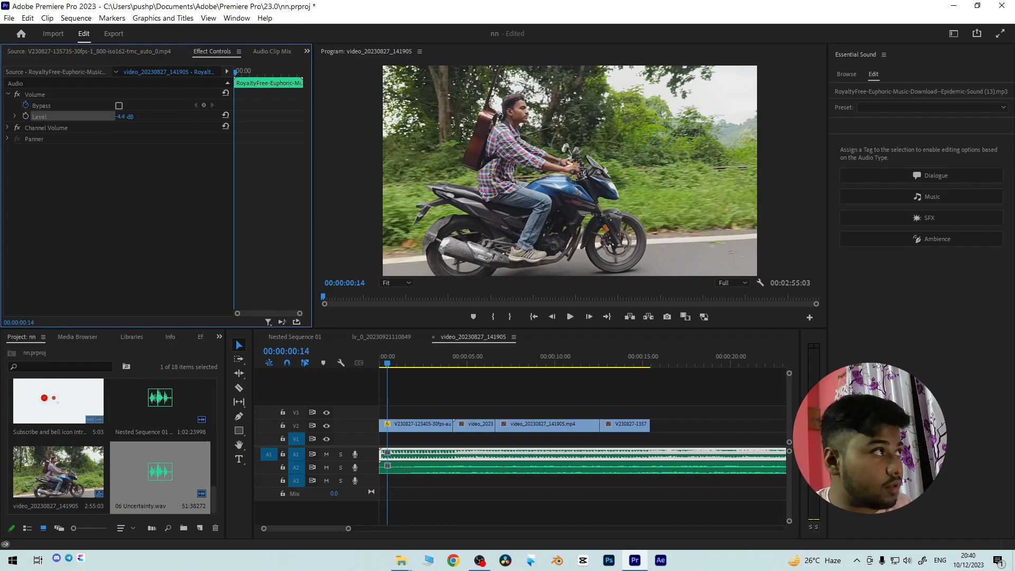
{"action": "key", "text": "space"}
{"action": "key", "text": "space"}
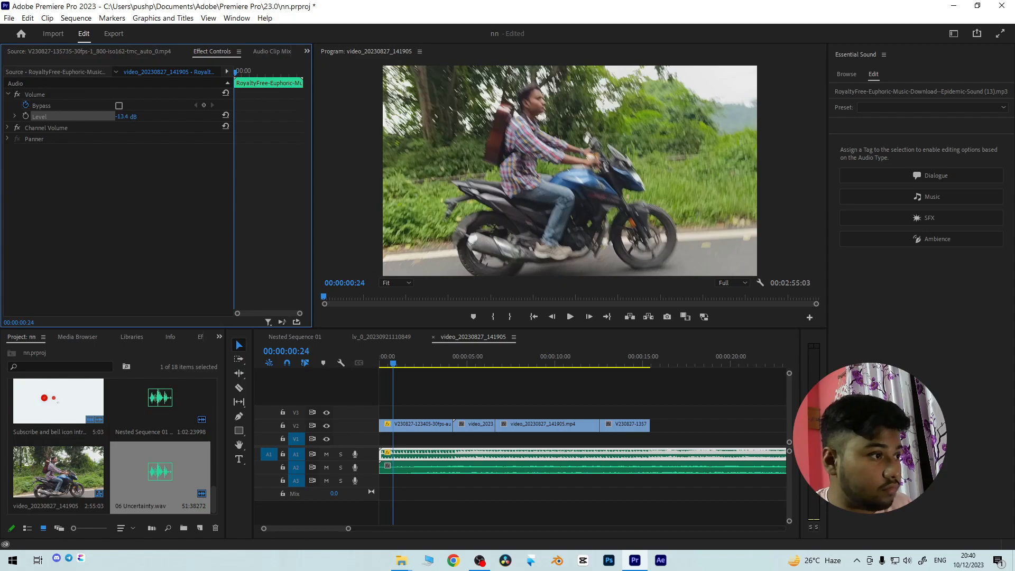
- Move the music clip on A1 to start at 00:00:05:18 and play the sequence from the beginning
{"action": "left_click_drag", "start_coordinate": [414, 454], "coordinate": [512, 454]}
{"action": "left_click_drag", "start_coordinate": [395, 365], "coordinate": [341, 359]}
{"action": "key", "text": "space"}
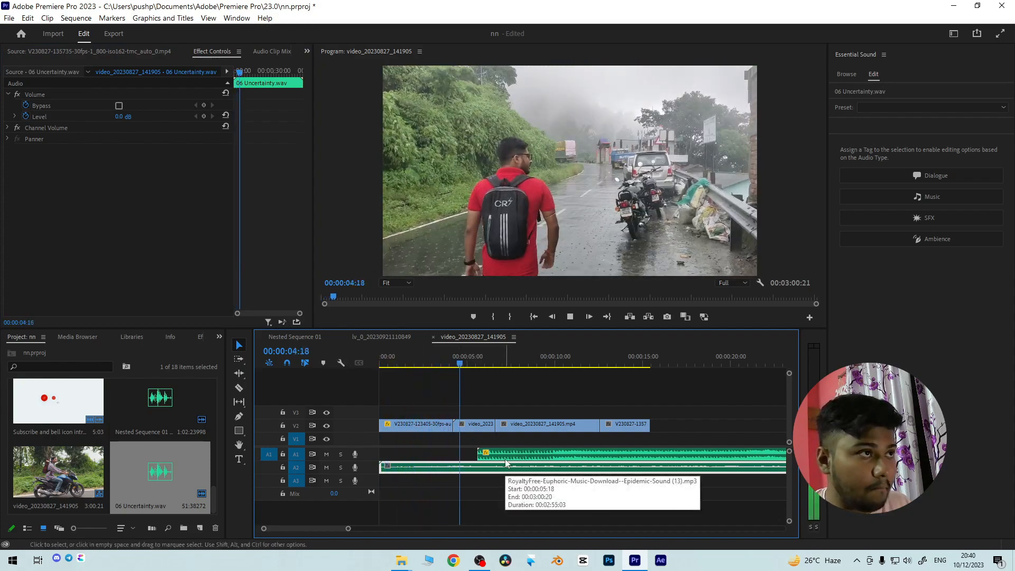
- Delete the RoyaltyFree-Euphoric music clip from track A1 and preview the sequence with only the ambience sound
{"action": "left_click", "coordinate": [540, 462]}
{"action": "key", "text": "space"}
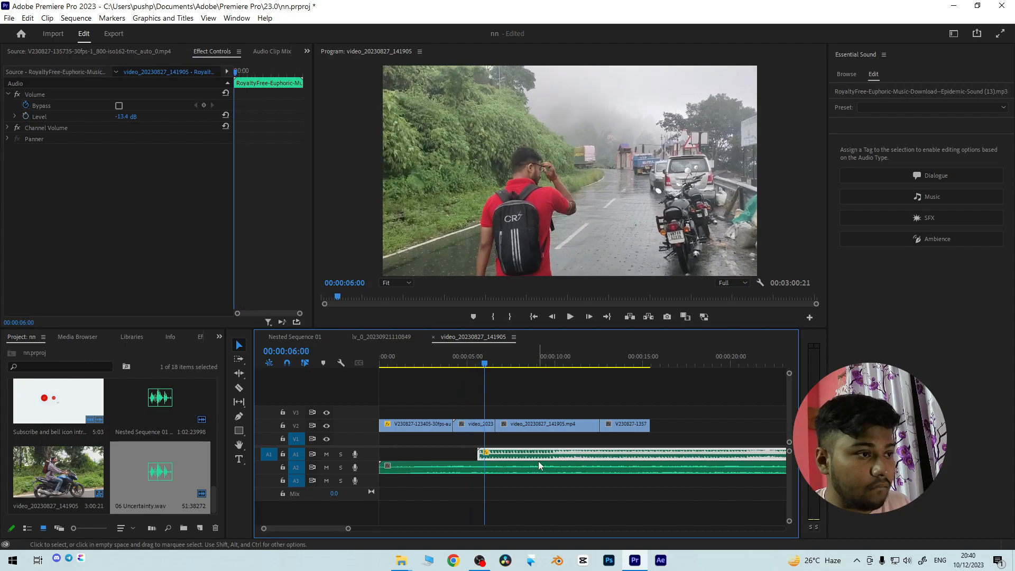
{"action": "key", "text": "Delete"}
{"action": "key", "text": "space"}
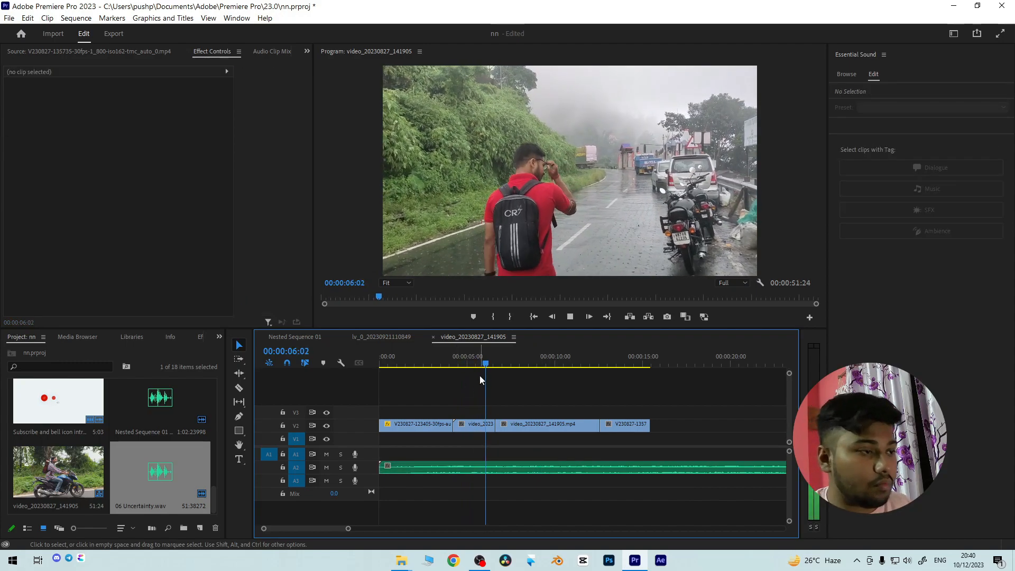
{"action": "key", "text": "space"}
{"action": "mouse_move", "coordinate": [442, 368]}
{"action": "left_mouse_down"}
{"action": "mouse_move", "coordinate": [431, 368]}
{"action": "mouse_move", "coordinate": [440, 369]}
{"action": "left_mouse_up"}
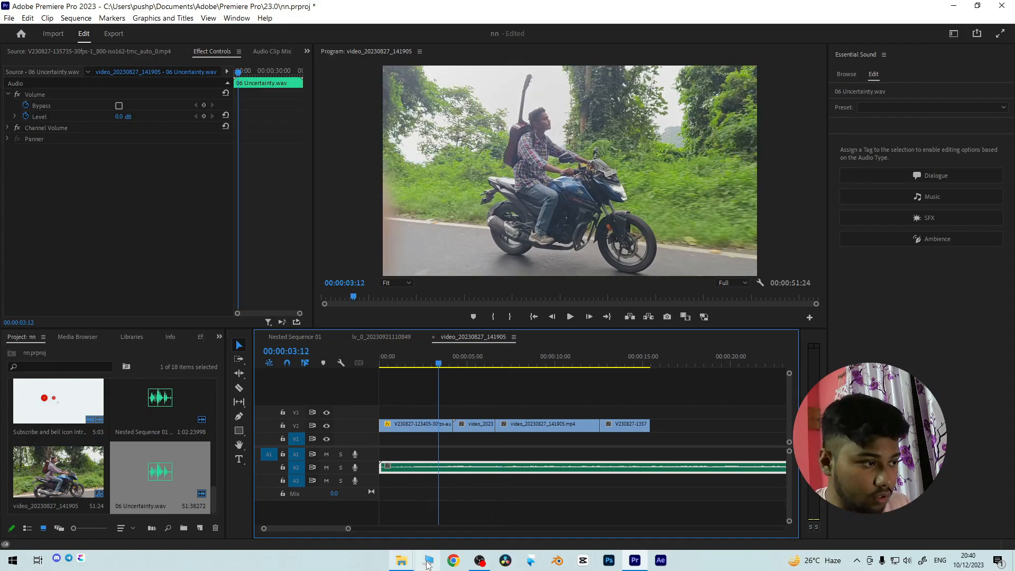
- Bring back the File Explorer window showing Ambiences and go up to the FLIM PACE - The Master Bundle folder
{"action": "mouse_move", "coordinate": [402, 559]}
{"action": "mouse_move", "coordinate": [378, 521]}
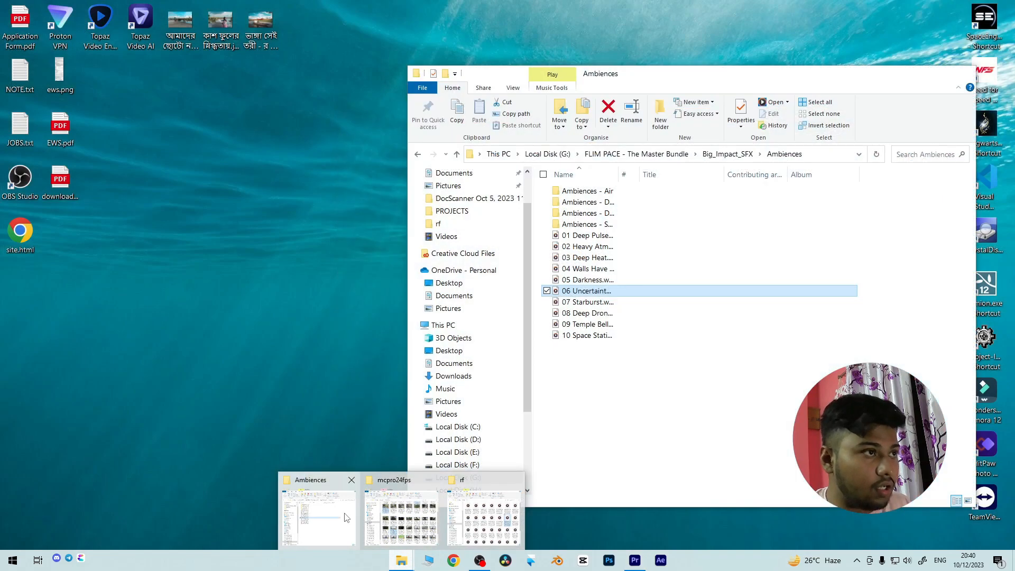
{"action": "left_click", "coordinate": [317, 515]}
{"action": "left_click", "coordinate": [457, 155]}
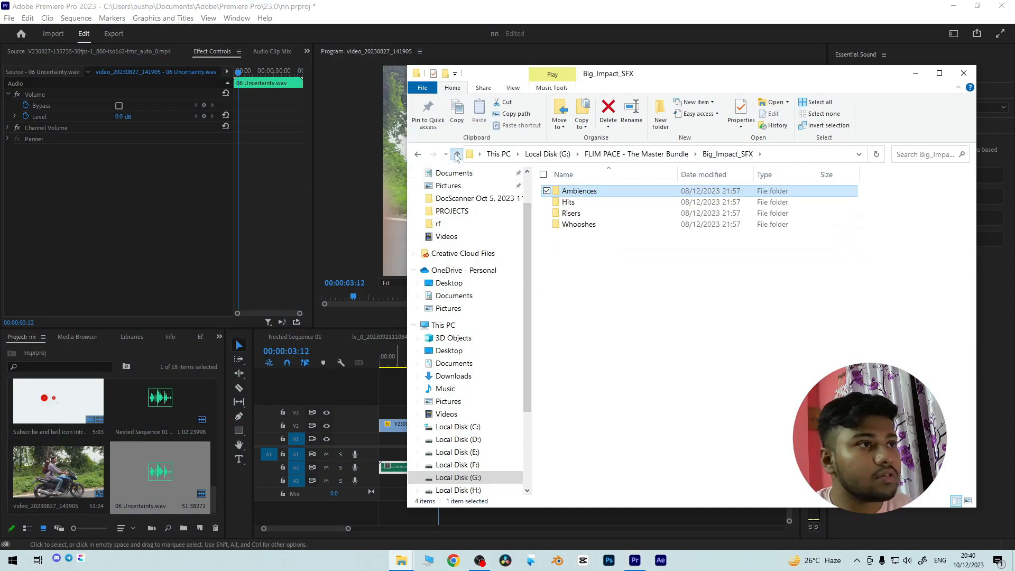
{"action": "left_click", "coordinate": [457, 154]}
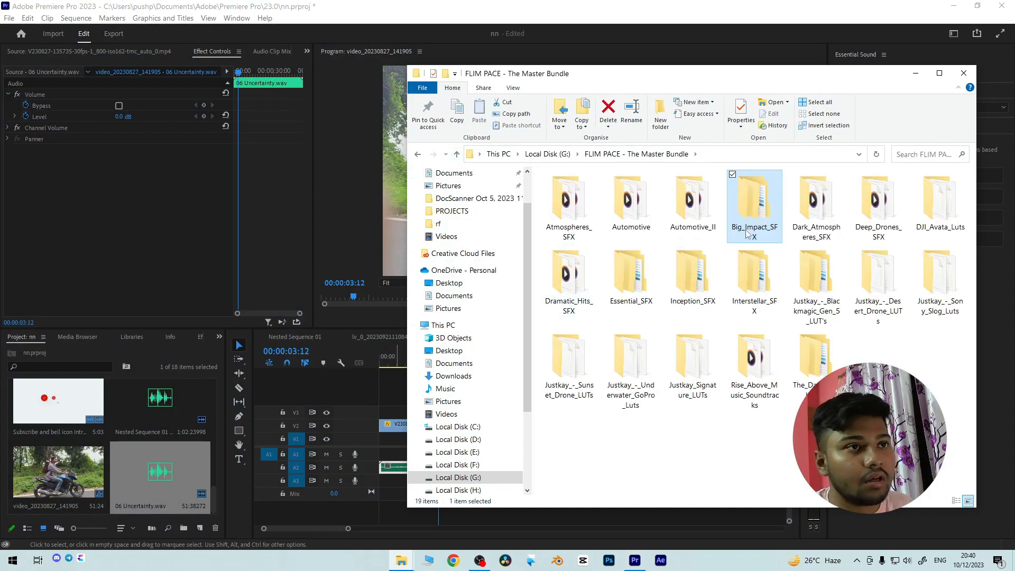
- Open the Automotive folder inside FLIM PACE - The Master Bundle
{"action": "left_click", "coordinate": [665, 213]}
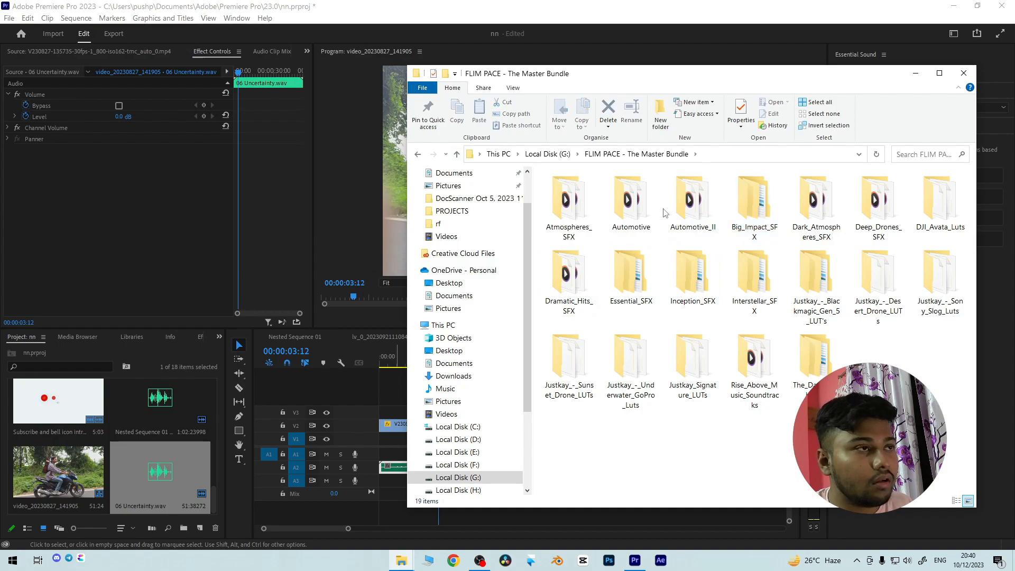
{"action": "double_click", "coordinate": [648, 209]}
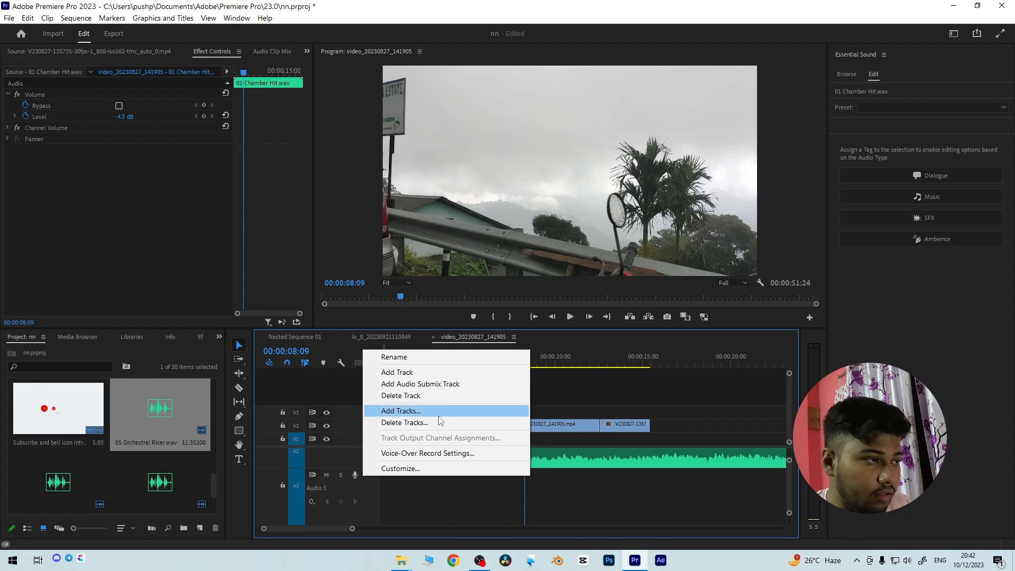
- Add one video track after Video 3 and one Standard audio track after Audio 3 to the sequence
{"action": "left_click", "coordinate": [438, 416]}
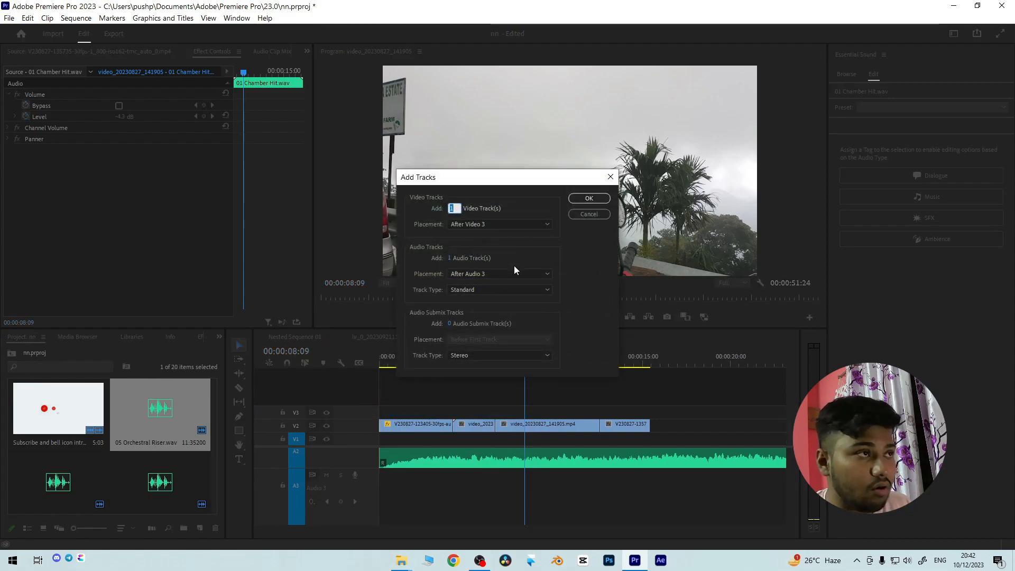
{"action": "left_click", "coordinate": [507, 274]}
{"action": "left_click", "coordinate": [506, 277]}
{"action": "left_click", "coordinate": [503, 288]}
{"action": "left_click", "coordinate": [508, 262]}
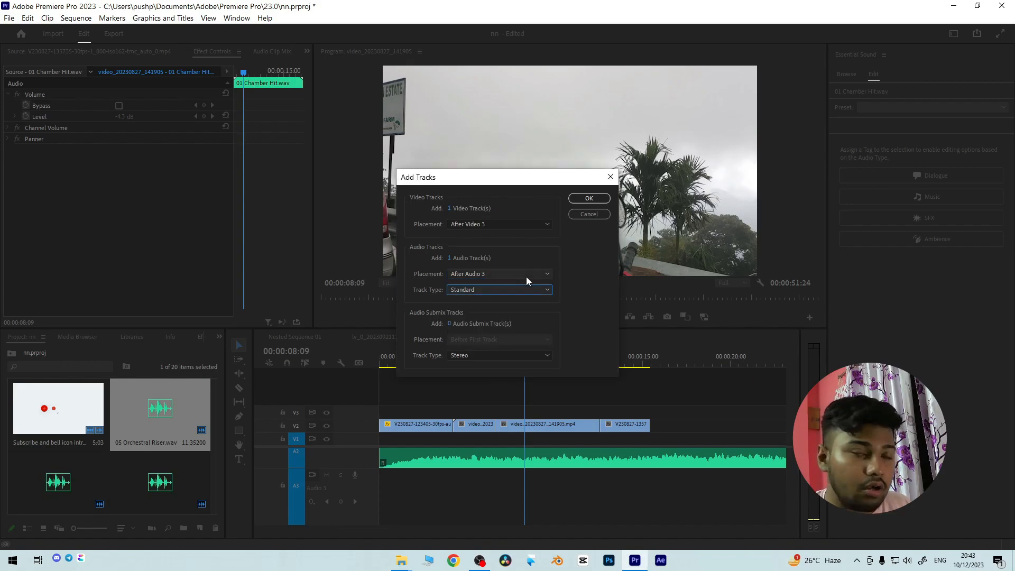
{"action": "left_click", "coordinate": [488, 275]}
{"action": "left_click", "coordinate": [488, 275]}
{"action": "left_click", "coordinate": [584, 197]}
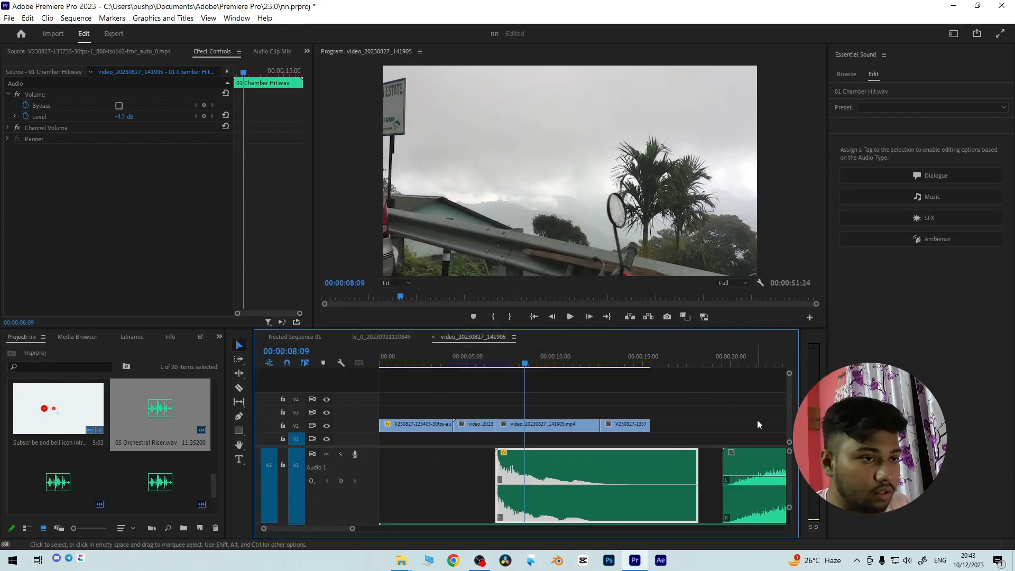
- Move the 05 Orchestral Riser clip from A1 to A3, starting about 1 second into the sequence, and preview it
{"action": "left_click_drag", "start_coordinate": [790, 480], "coordinate": [733, 460]}
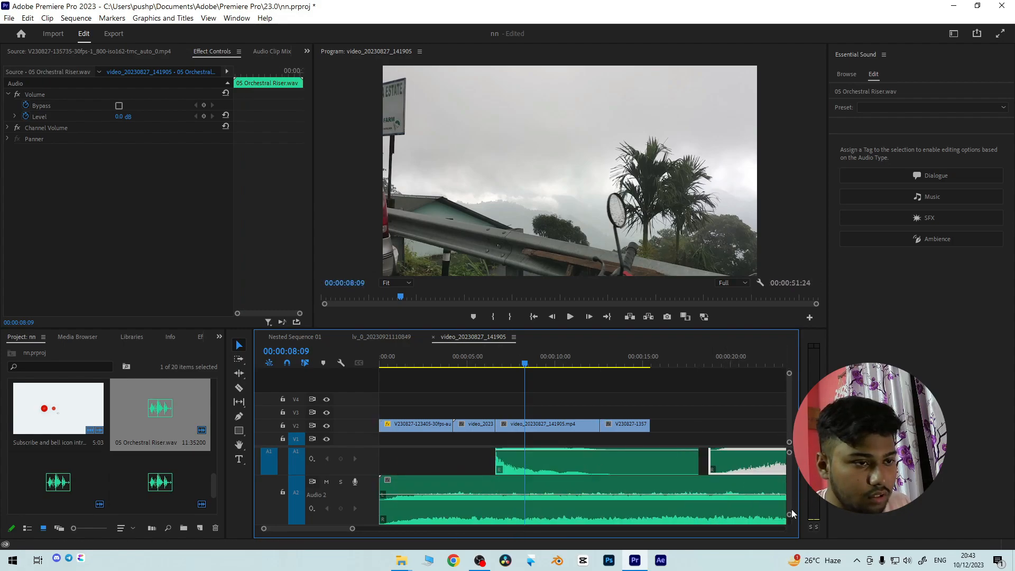
{"action": "left_click_drag", "start_coordinate": [790, 514], "coordinate": [789, 518]}
{"action": "left_click_drag", "start_coordinate": [744, 462], "coordinate": [416, 511]}
{"action": "left_click", "coordinate": [413, 365]}
{"action": "key", "text": "space"}
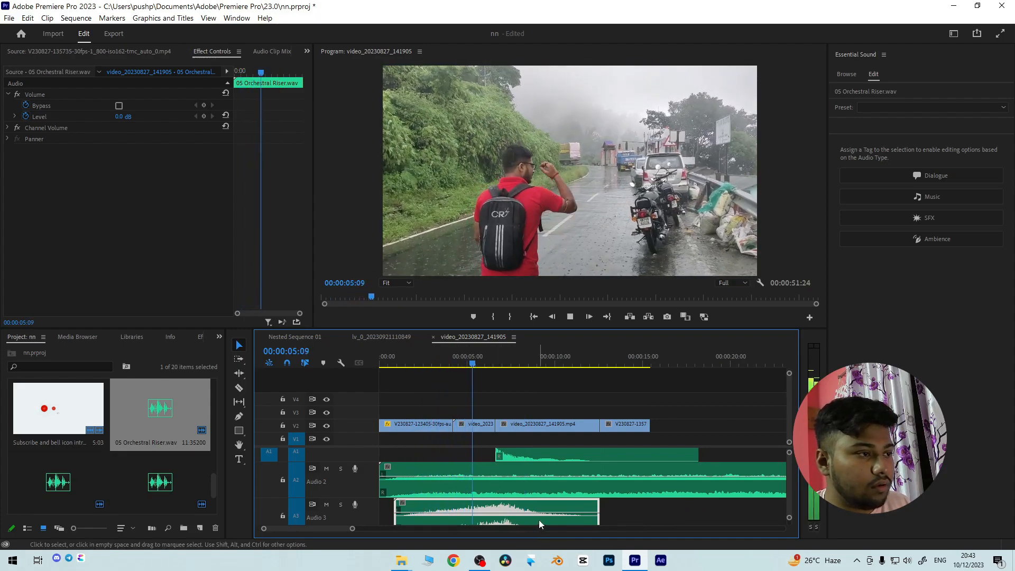
{"action": "key", "text": "space"}
{"action": "left_click", "coordinate": [481, 356]}
{"action": "key", "text": "space"}
{"action": "key", "text": "space"}
- Add three level keyframes to the Orchestral Riser clip, the first at 00:00:02:28, and lower the last one to -14.3 dB
{"action": "left_click", "coordinate": [432, 363]}
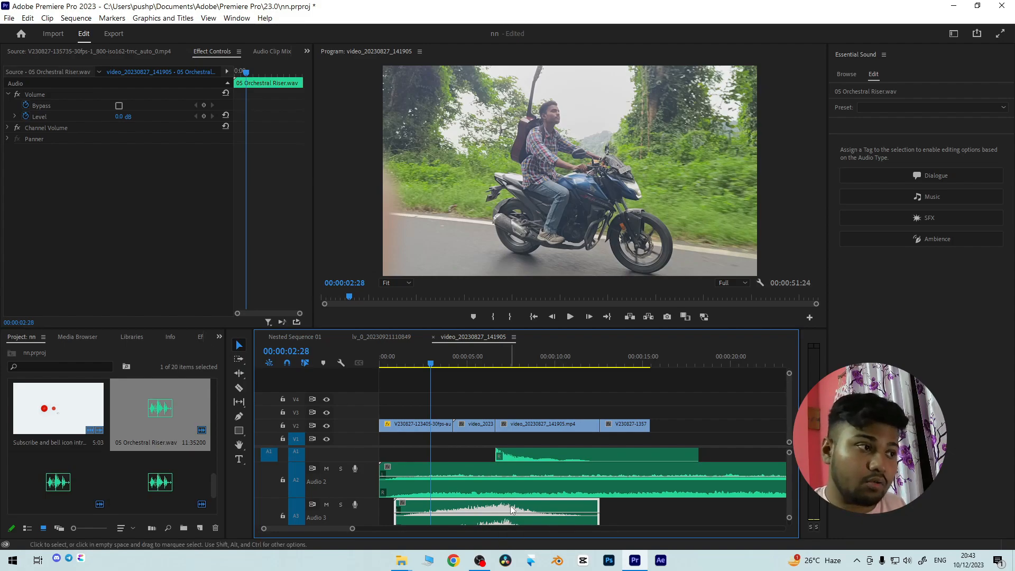
{"action": "left_click", "coordinate": [201, 121]}
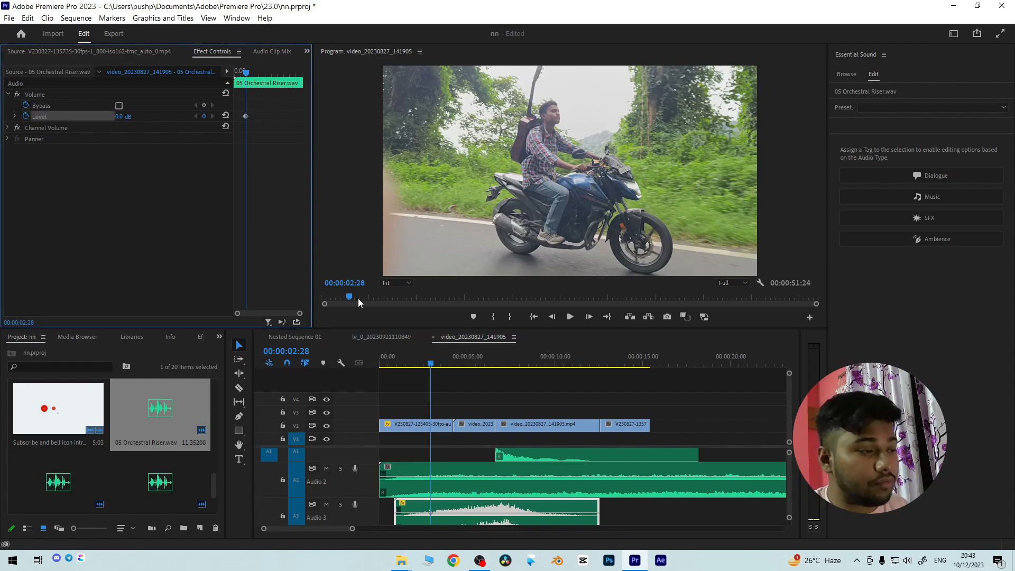
{"action": "left_click_drag", "start_coordinate": [442, 365], "coordinate": [484, 368]}
{"action": "left_click", "coordinate": [203, 115]}
{"action": "left_click", "coordinate": [500, 364]}
{"action": "left_click", "coordinate": [204, 115]}
{"action": "left_click_drag", "start_coordinate": [497, 512], "coordinate": [512, 522]}
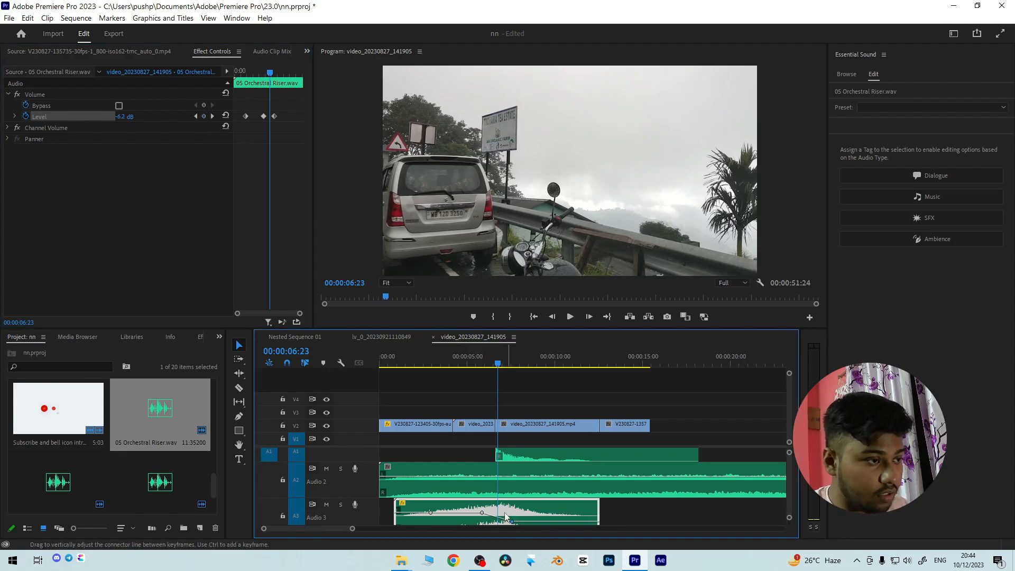
- Play back the sequence around the Orchestral Riser's fade to check it with the ambience and the Chamber Hit
{"action": "left_click", "coordinate": [458, 364]}
{"action": "key", "text": "space"}
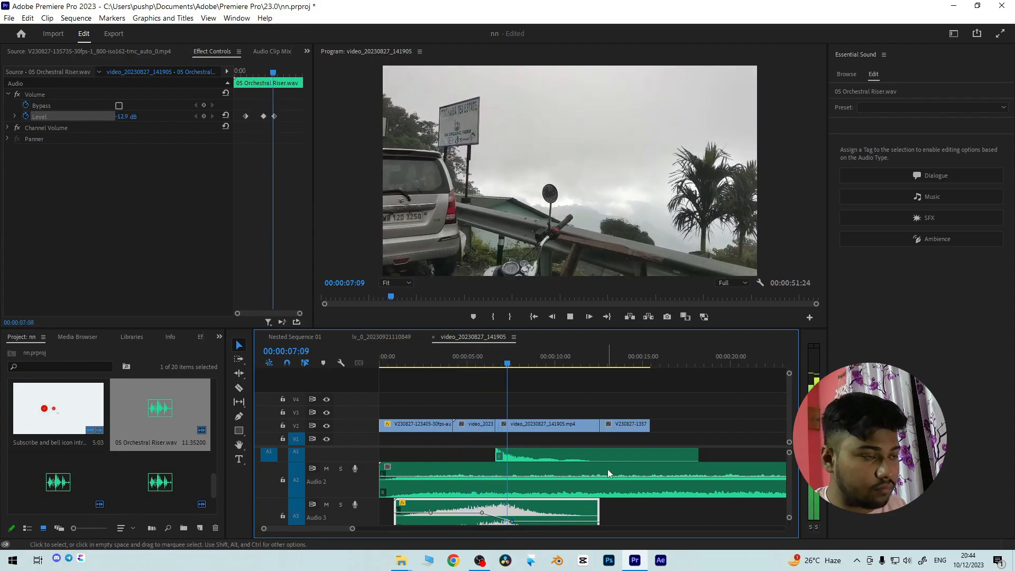
{"action": "key", "text": "space"}
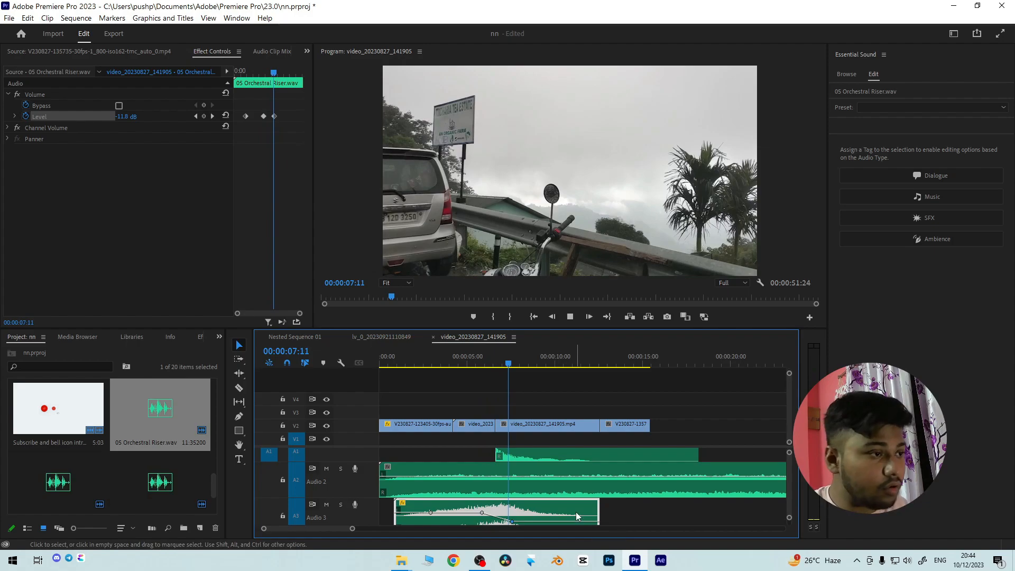
{"action": "key", "text": "space"}
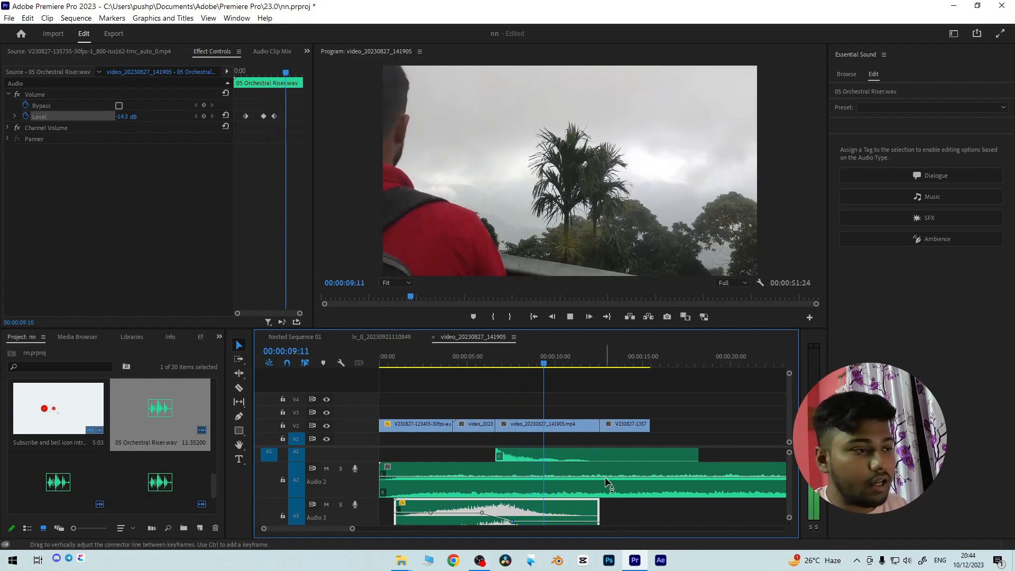
{"action": "left_click", "coordinate": [423, 363]}
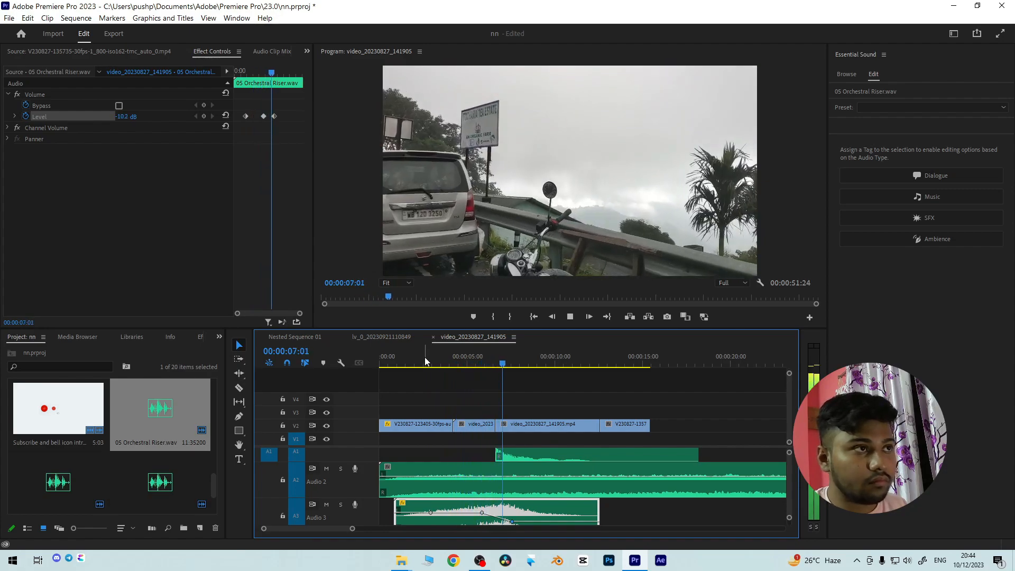
{"action": "key", "text": "space"}
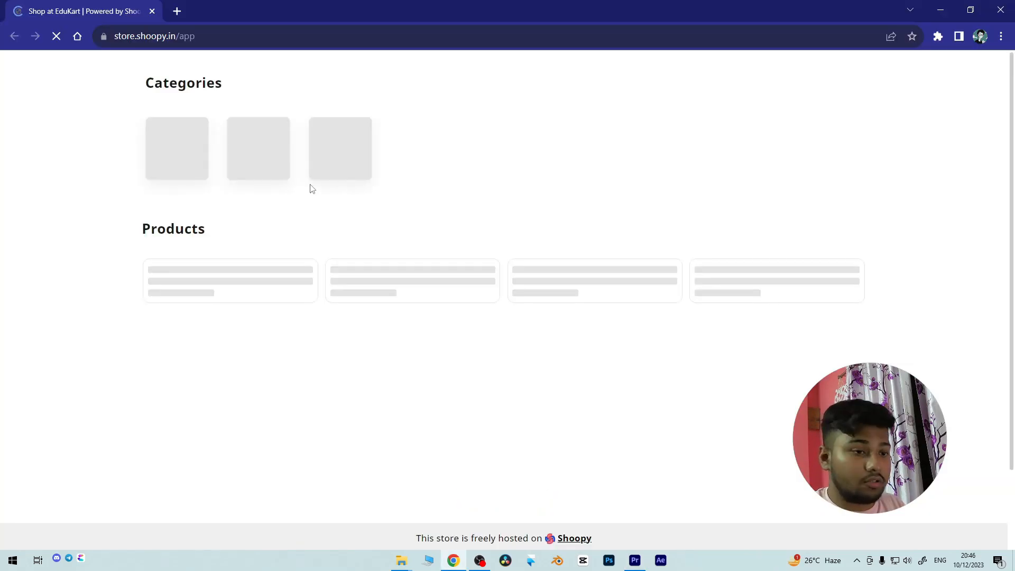
- Look through the categories and products on the EduKart store page in Chrome
{"action": "left_click", "coordinate": [549, 343]}
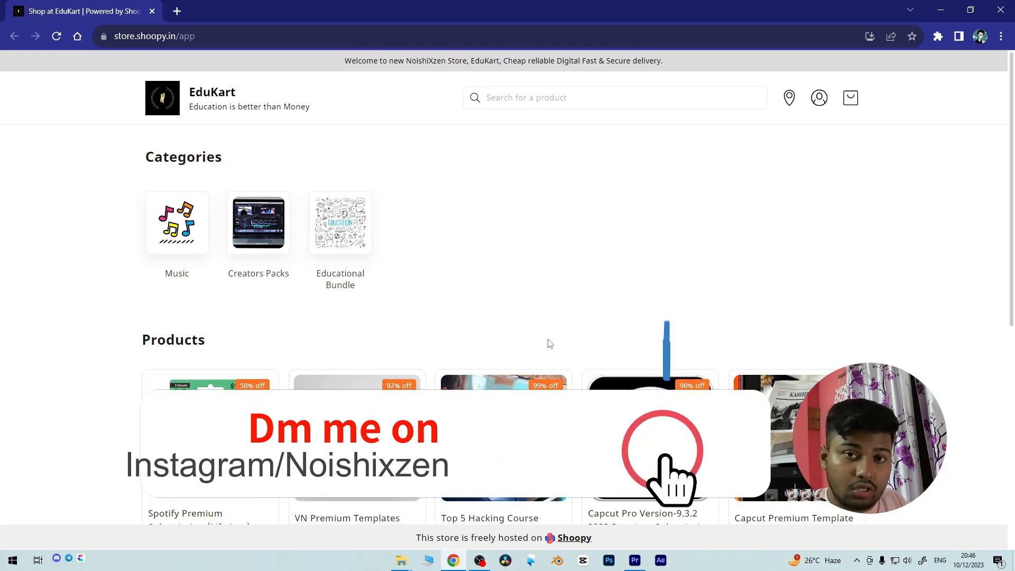
{"action": "scroll", "coordinate": [550, 344], "scroll_direction": "down", "scroll_amount": 1}
{"action": "scroll", "coordinate": [172, 285], "scroll_direction": "up", "scroll_amount": 1}
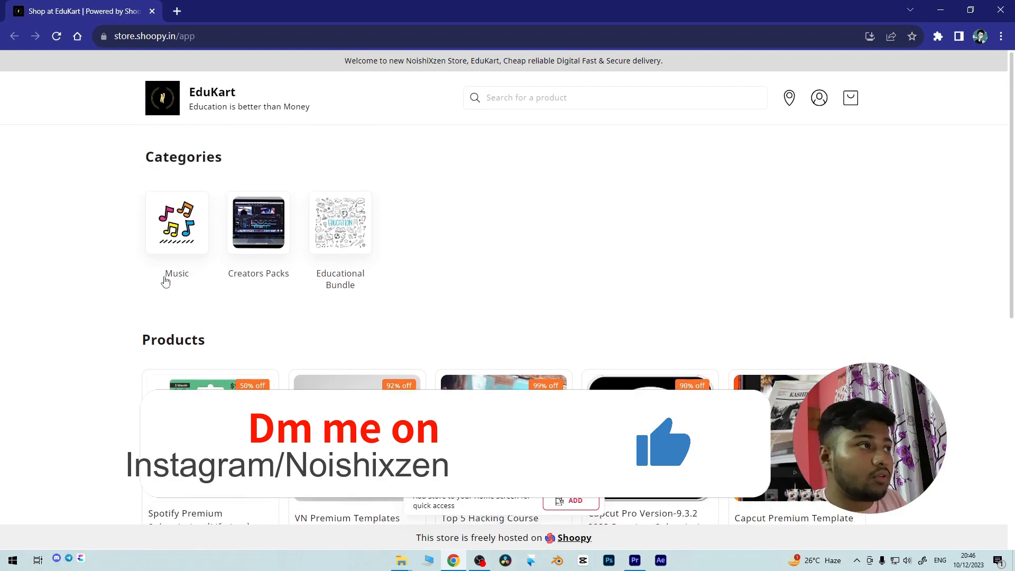
{"action": "scroll", "coordinate": [248, 133], "scroll_direction": "down", "scroll_amount": 3}
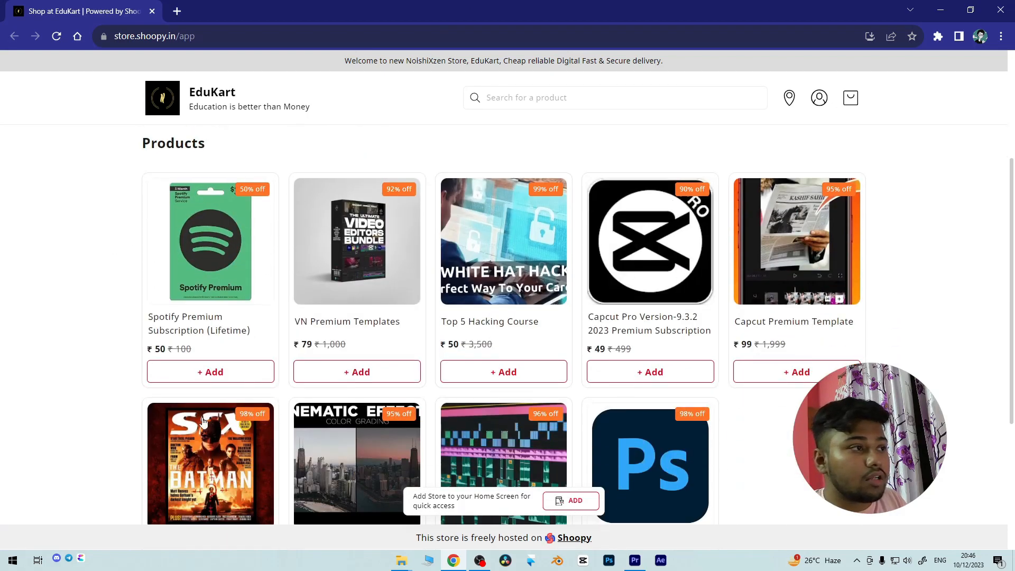